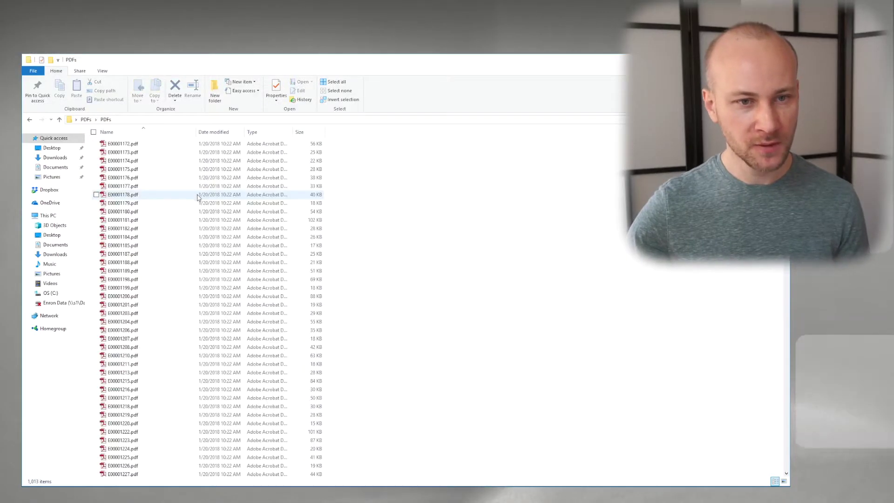
Go up to the parent folder and open results.csv in Excel
{"action": "key", "text": "BackSpace"}
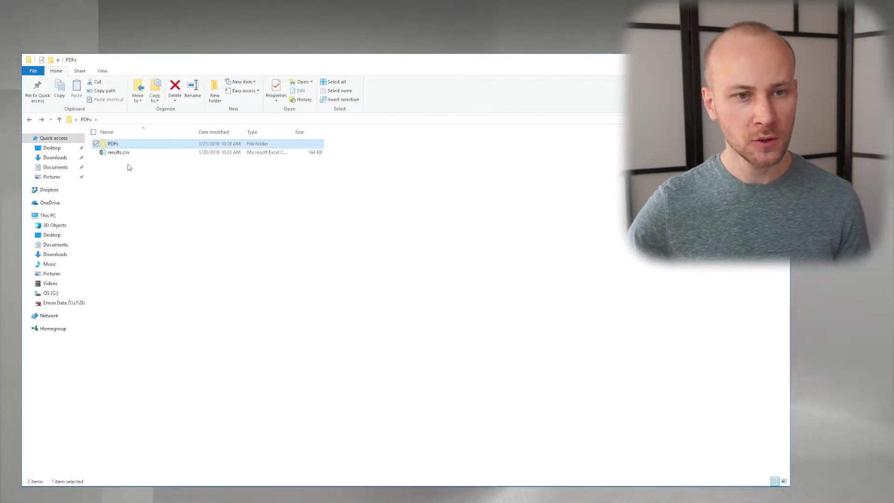
{"action": "double_click", "coordinate": [120, 152]}
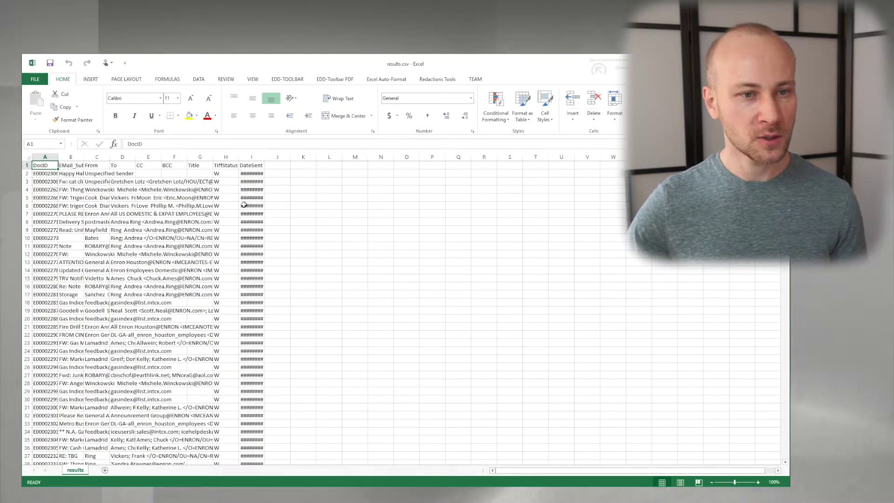
Autofit column A and delete columns B through H, leaving DocID and DateSent
{"action": "left_click_drag", "start_coordinate": [265, 157], "coordinate": [281, 157]}
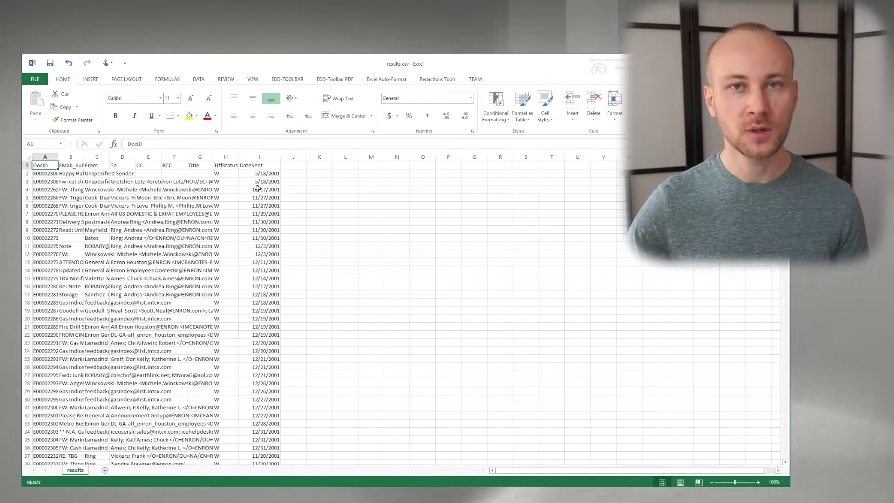
{"action": "double_click", "coordinate": [57, 157]}
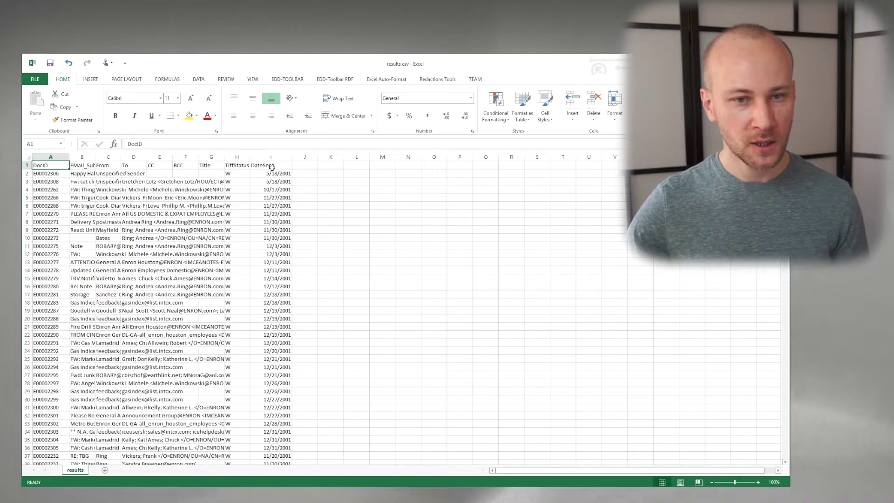
{"action": "left_click_drag", "start_coordinate": [236, 158], "coordinate": [88, 154]}
{"action": "key", "text": "ctrl+minus"}
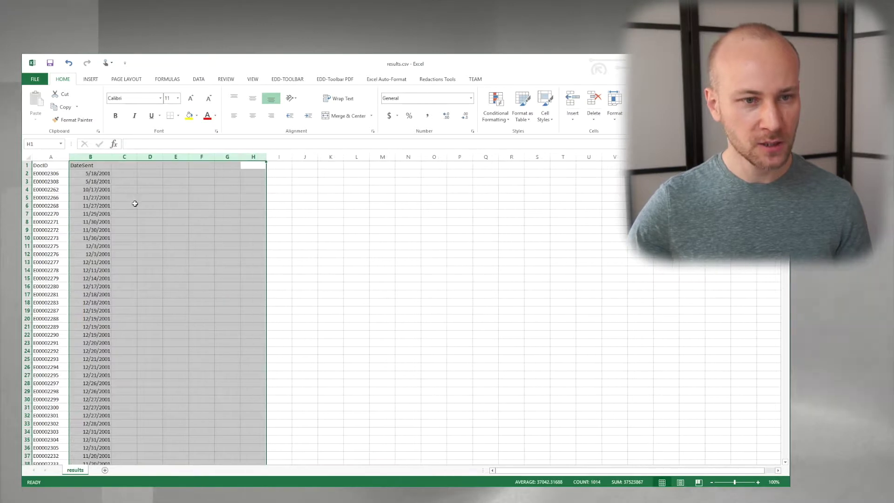
{"action": "left_click", "coordinate": [50, 198]}
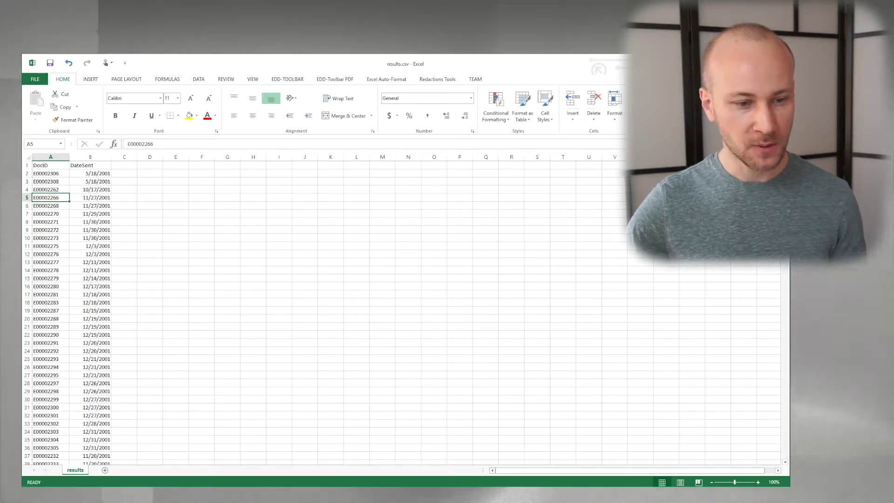
Copy the PDFs folder path from File Explorer and return to cell C2
{"action": "key", "text": "alt+Tab"}
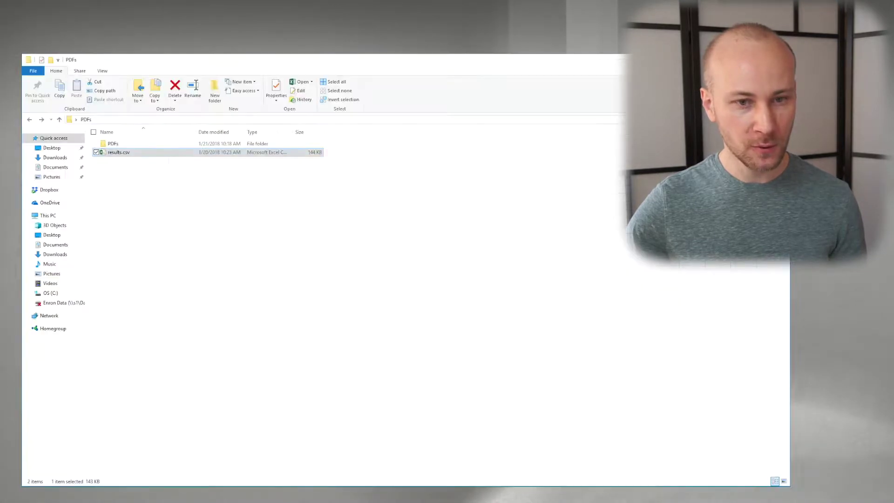
{"action": "double_click", "coordinate": [139, 146]}
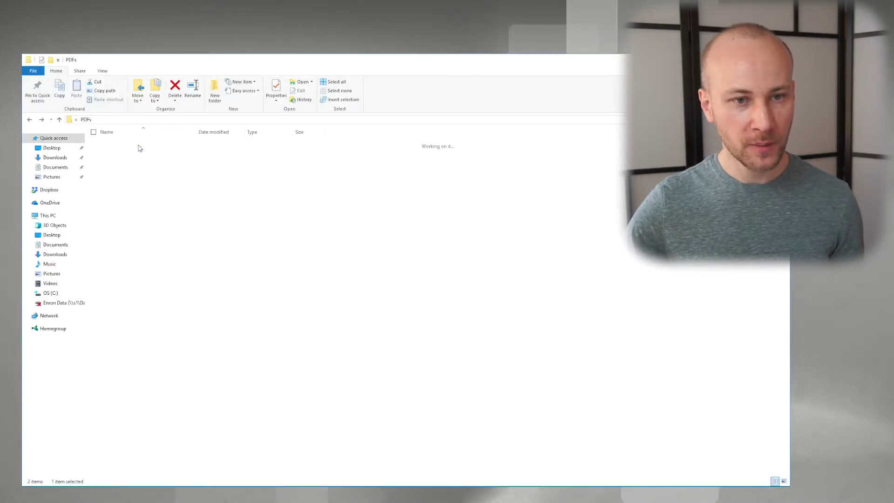
{"action": "left_click", "coordinate": [234, 121]}
{"action": "key", "text": "ctrl+c"}
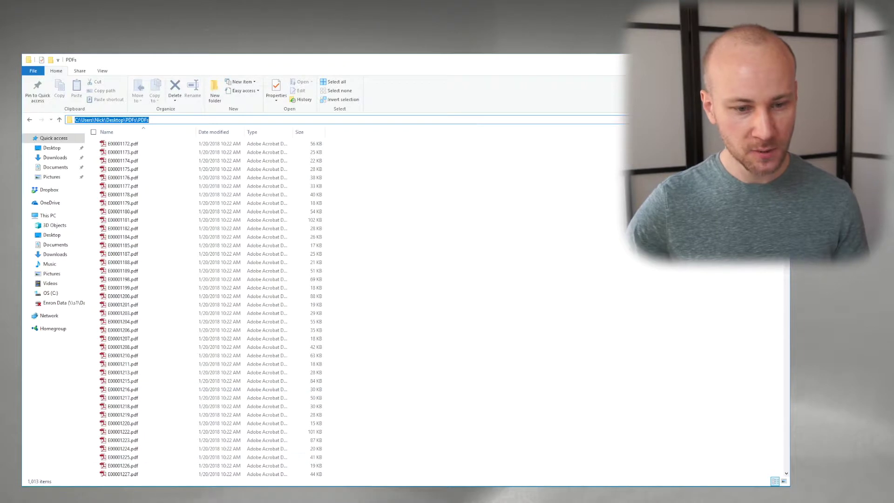
{"action": "key", "text": "alt+Tab"}
{"action": "left_click", "coordinate": [124, 175]}
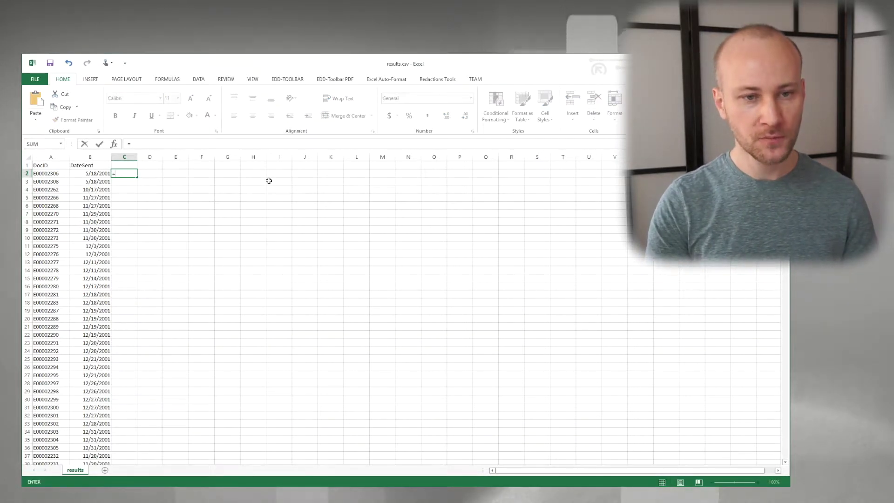
Enter ="<PDFs path>\" & A2 & ".pdf" in C2 and widen column C
{"action": "type", "text": "\""}
{"action": "key", "text": "ctrl+v"}
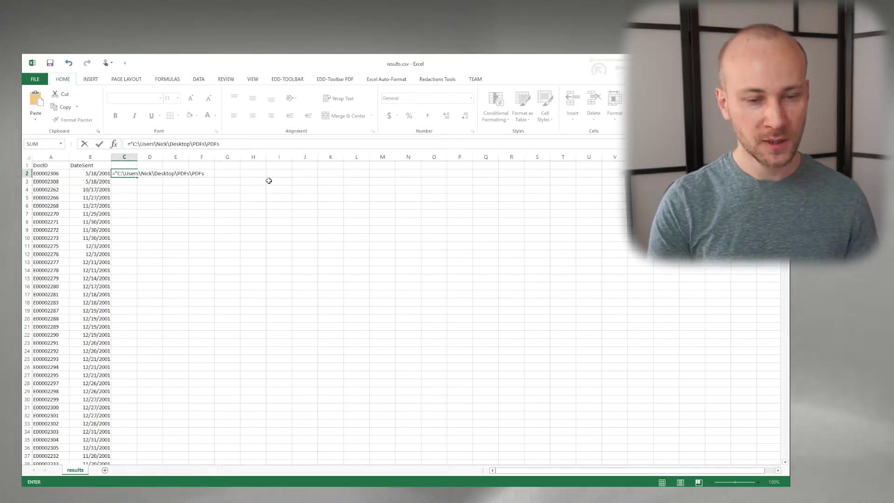
{"action": "type", "text": "\" &"}
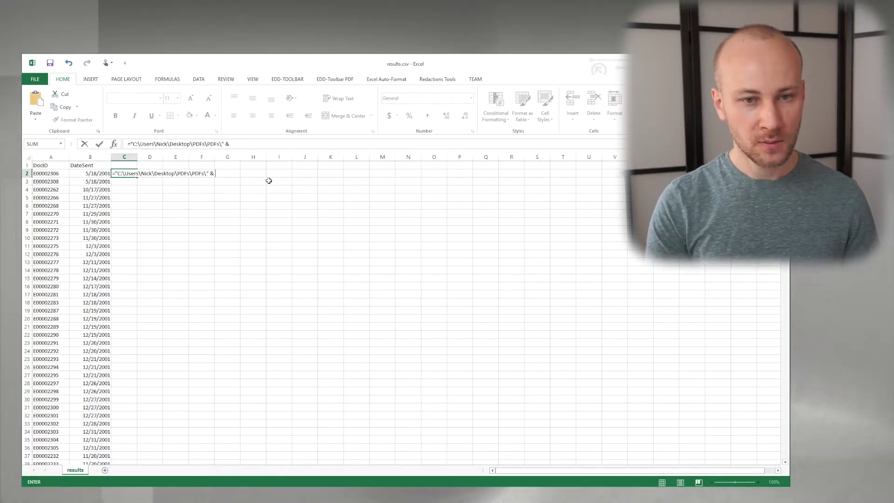
{"action": "type", "text": " a2 "}
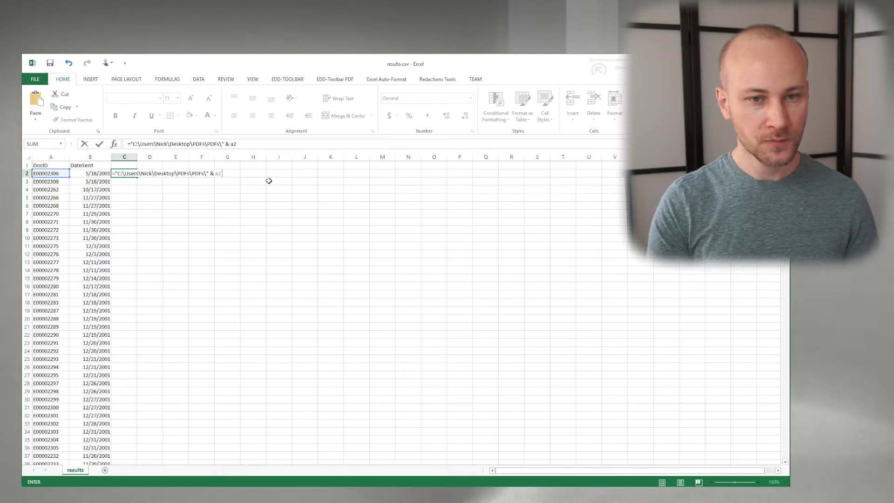
{"action": "type", "text": "& ."}
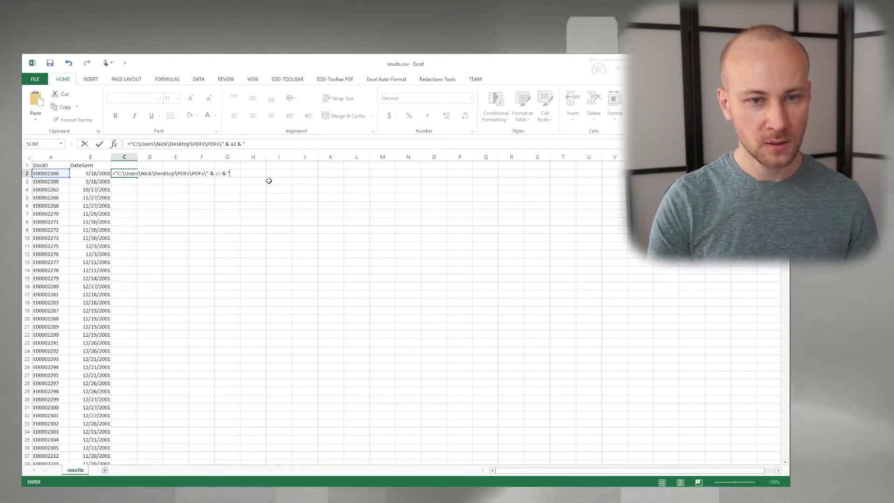
{"action": "type", "text": ".pdf\""}
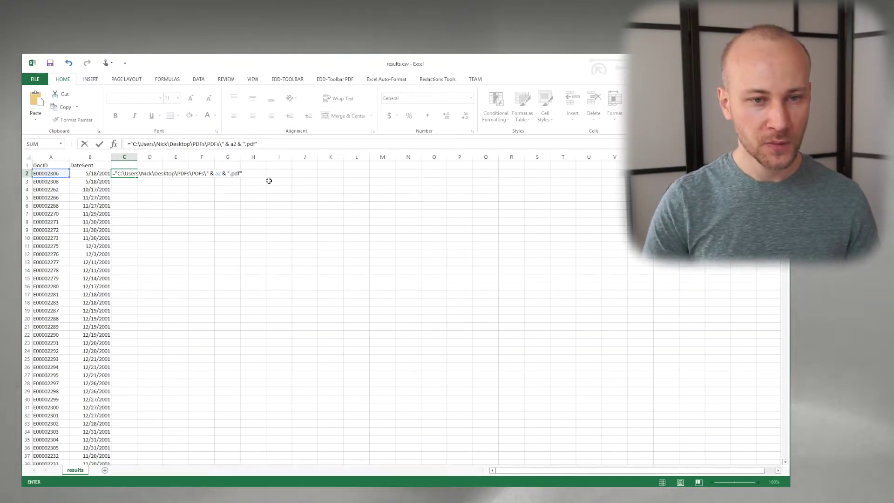
{"action": "key", "text": "Return"}
{"action": "left_click_drag", "start_coordinate": [138, 157], "coordinate": [251, 159]}
Fill the path formula down column C to row 1014 and check the last rows
{"action": "left_click", "coordinate": [247, 174]}
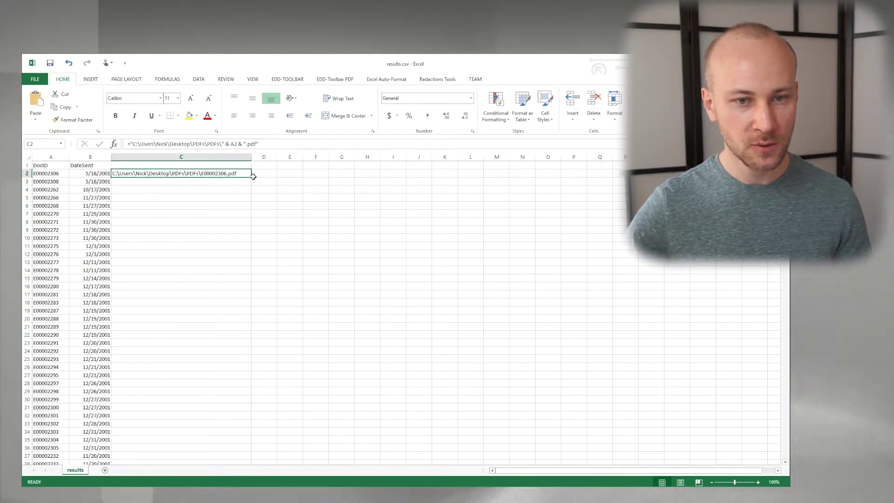
{"action": "double_click", "coordinate": [254, 176]}
{"action": "left_click", "coordinate": [218, 205]}
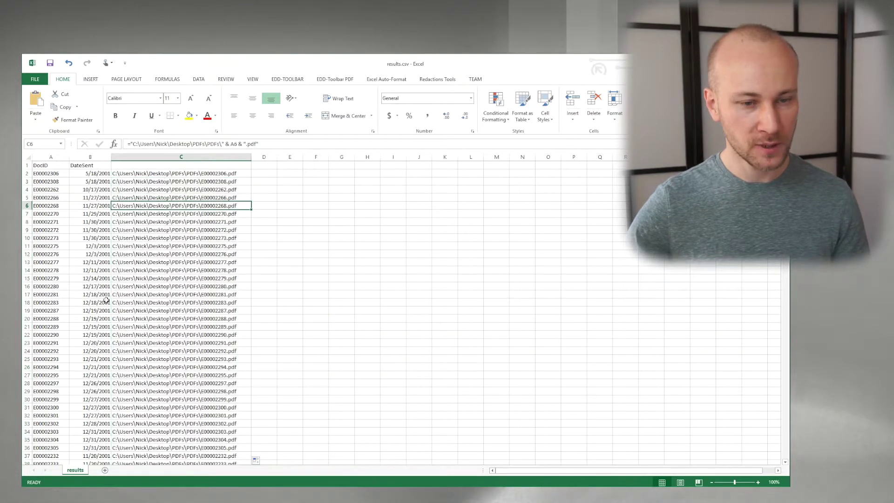
{"action": "key", "text": "ctrl+Down"}
{"action": "key", "text": "Up"}
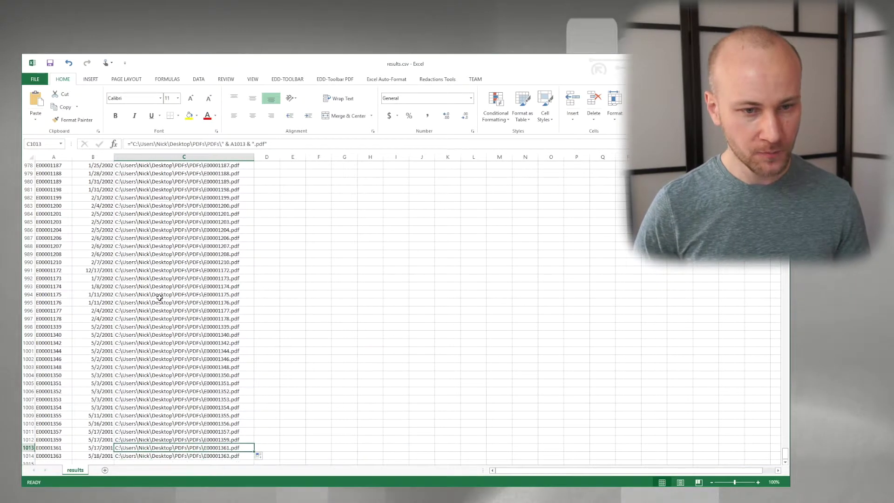
{"action": "key", "text": "ctrl+Up"}
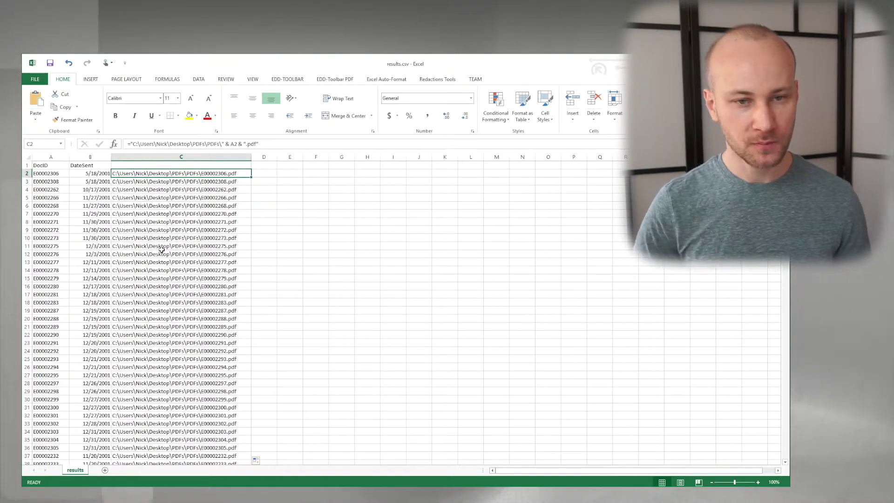
{"action": "key", "text": "Right"}
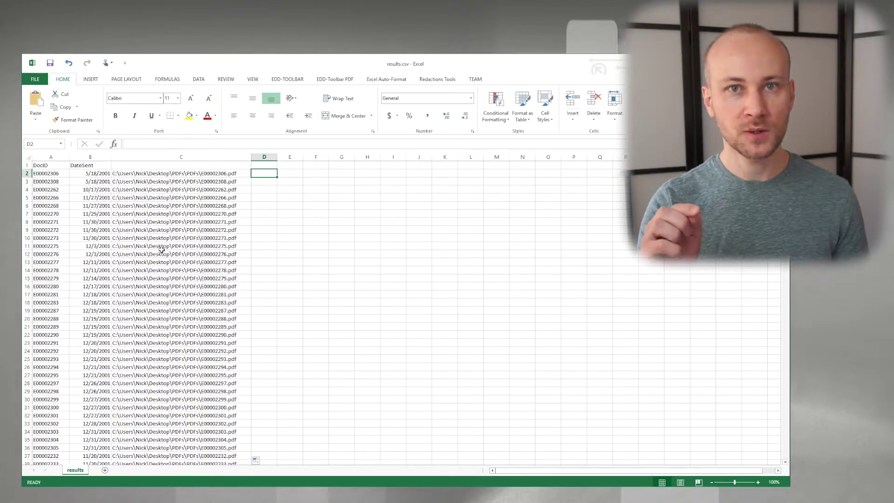
Enter =TEXT(B2,"YYYY-MM-DD") in D2 to show the date as 2001-05-18
{"action": "type", "text": "="}
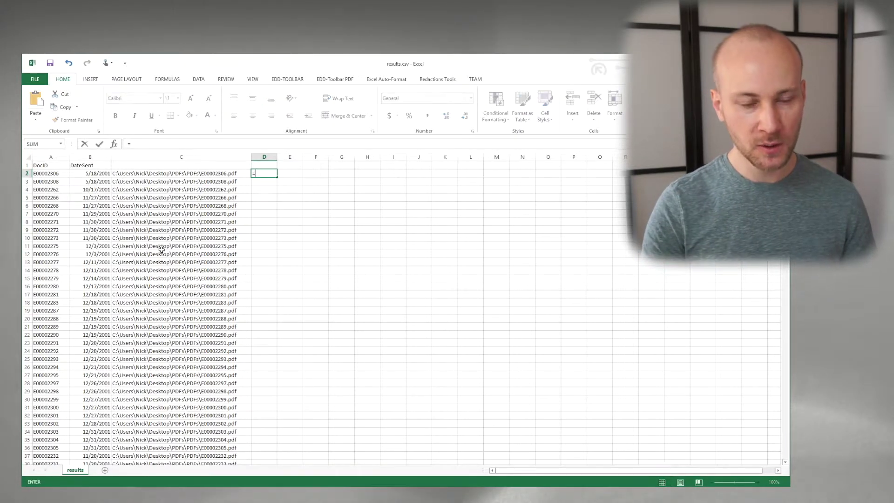
{"action": "type", "text": "TEXT("}
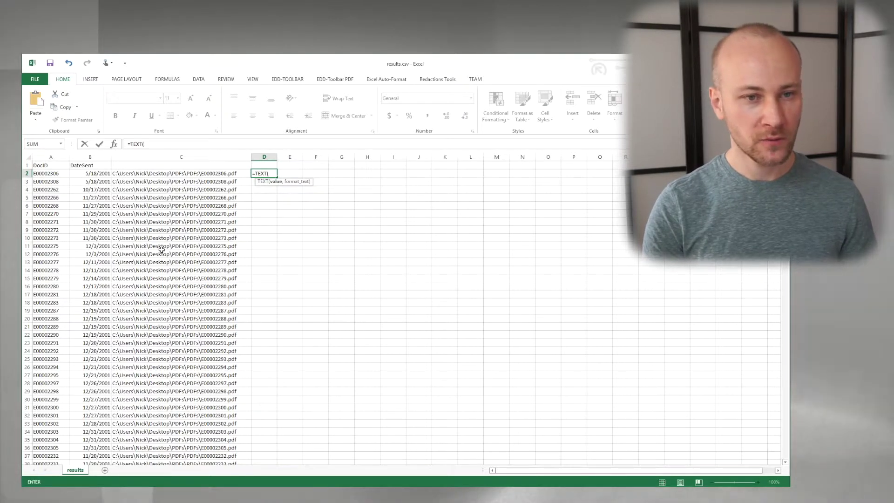
{"action": "type", "text": "b2,"}
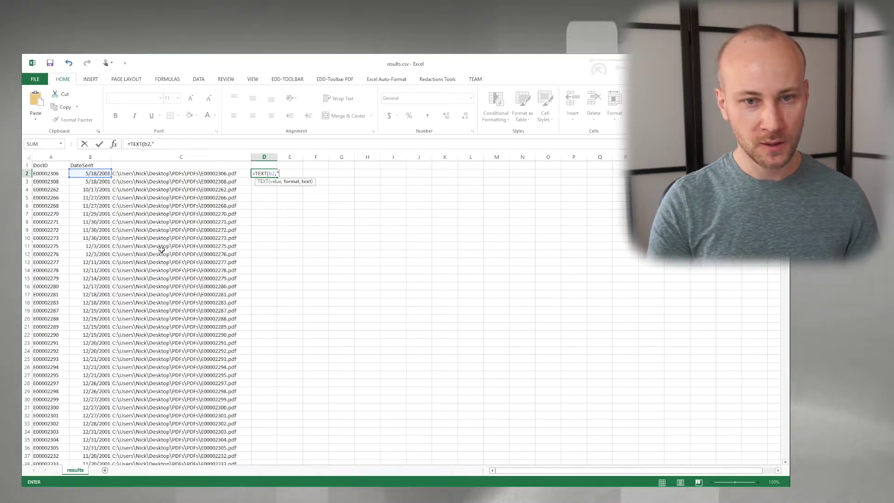
{"action": "type", "text": "YYYY"}
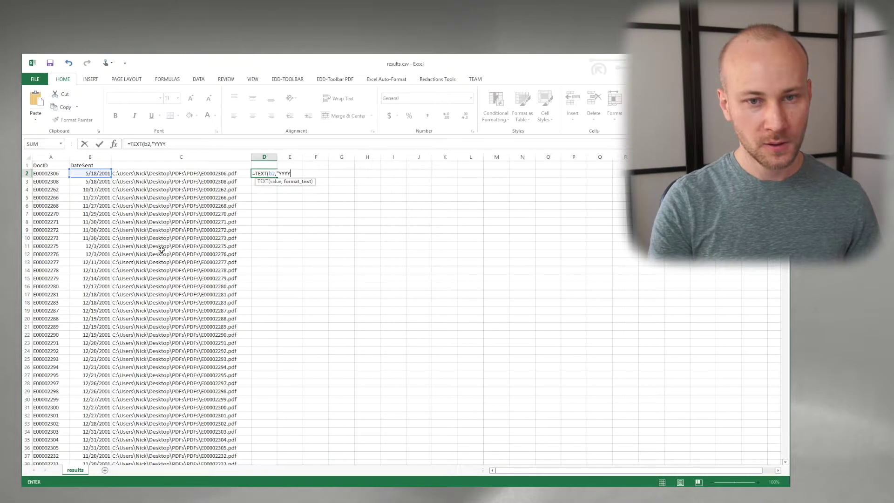
{"action": "type", "text": "-MM-DD\""}
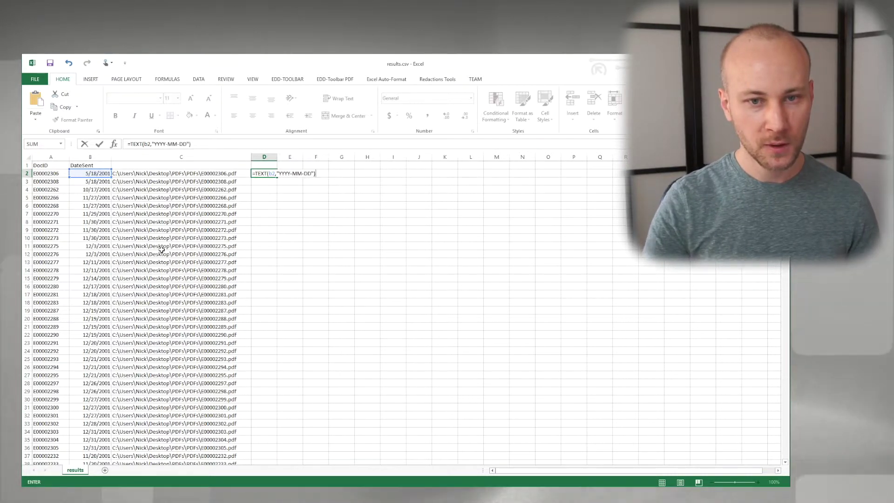
{"action": "key", "text": "Return"}
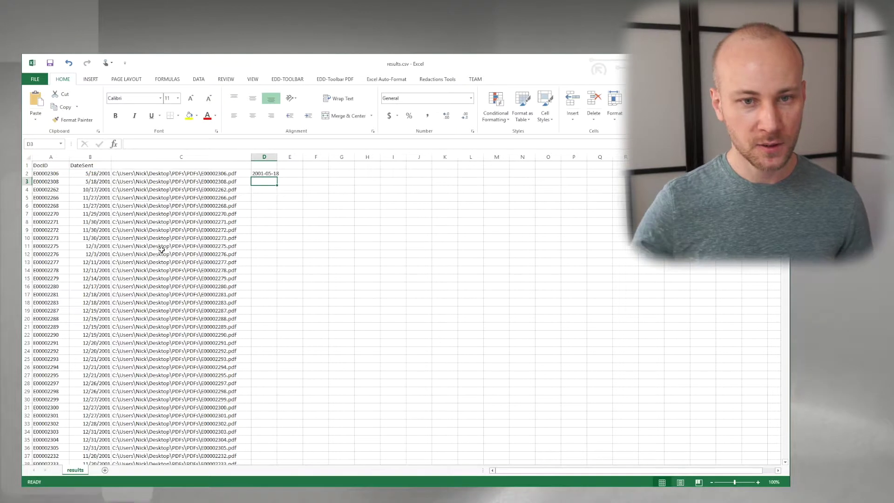
Append & " - " & A2 & ".pdf" to D2, giving 2001-05-18 - E00002306.pdf, and widen column D
{"action": "left_click_drag", "start_coordinate": [280, 157], "coordinate": [293, 156]}
{"action": "key", "text": "F2"}
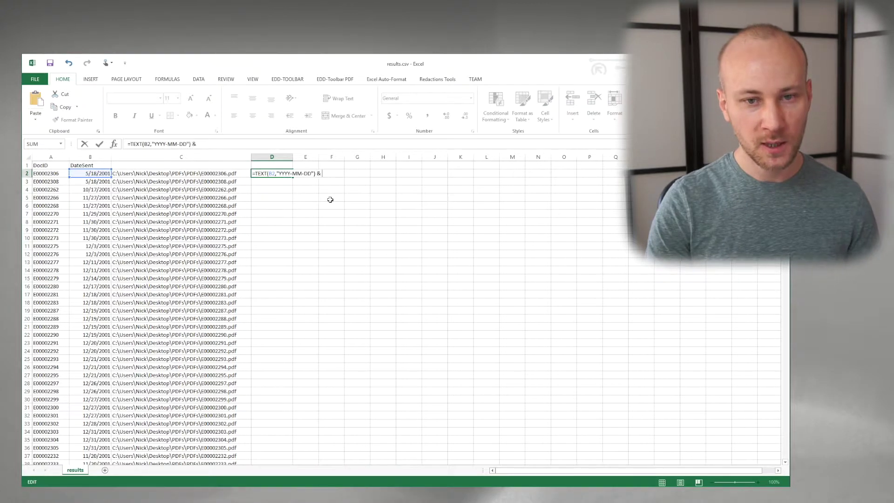
{"action": "type", "text": "& \""}
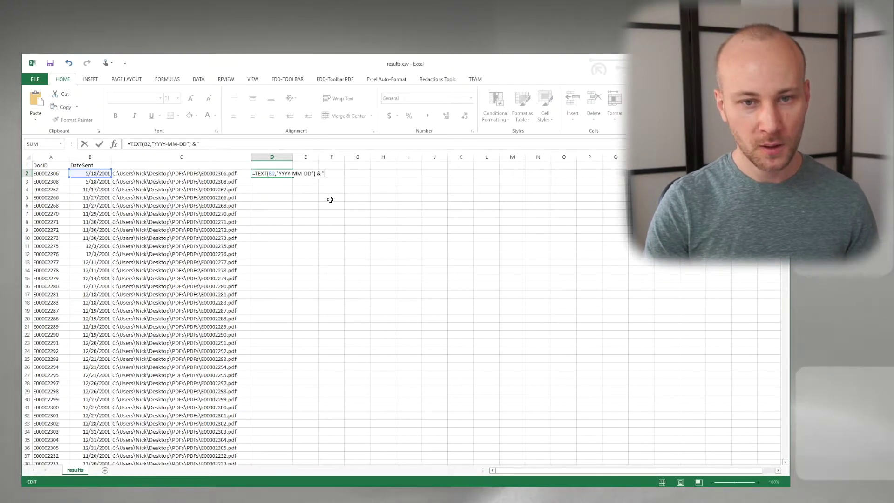
{"action": "type", "text": " - \" &"}
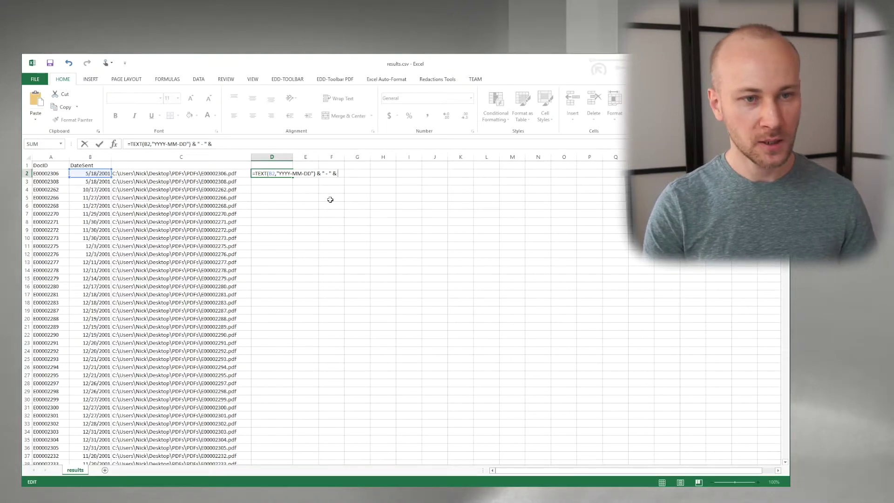
{"action": "type", "text": " a"}
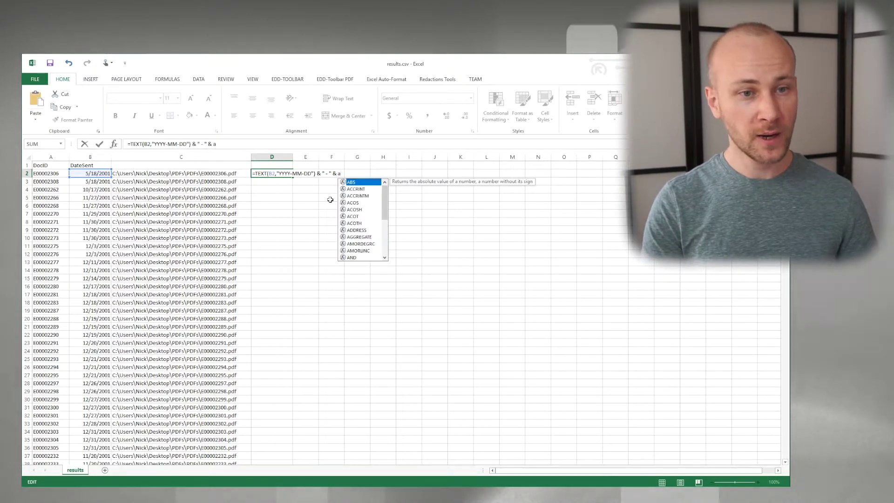
{"action": "type", "text": "2"}
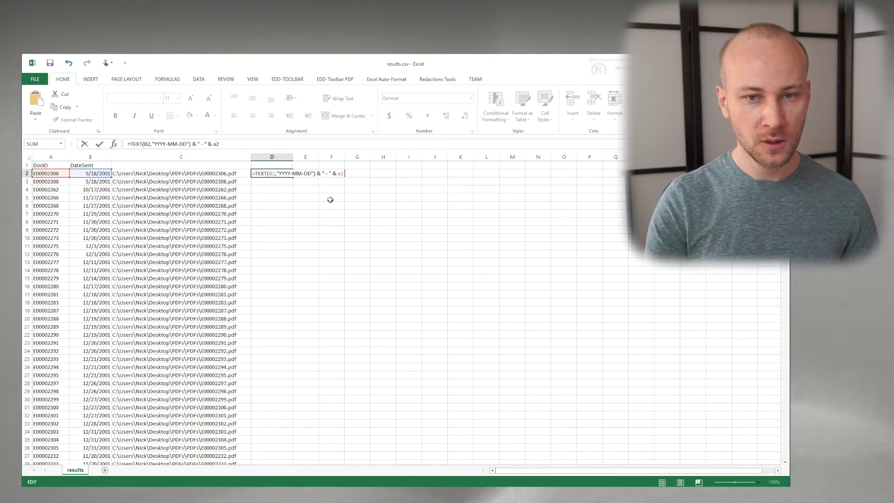
{"action": "type", "text": " & \"."}
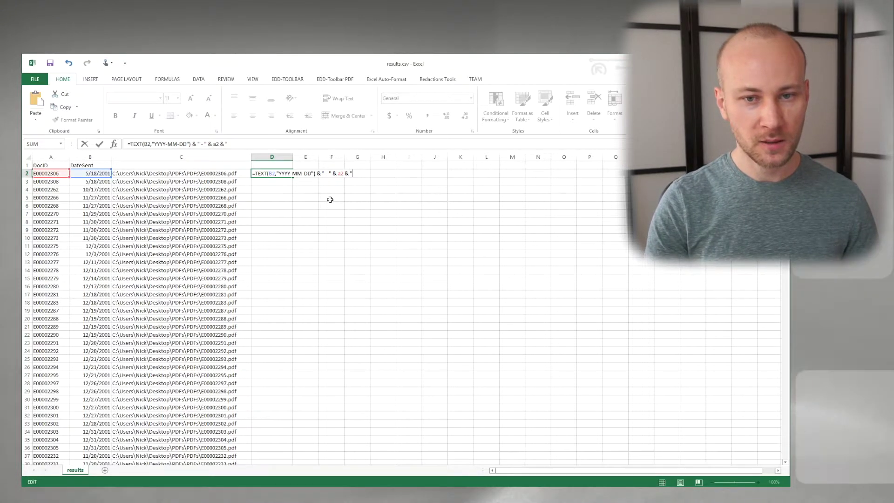
{"action": "type", "text": "pdf\""}
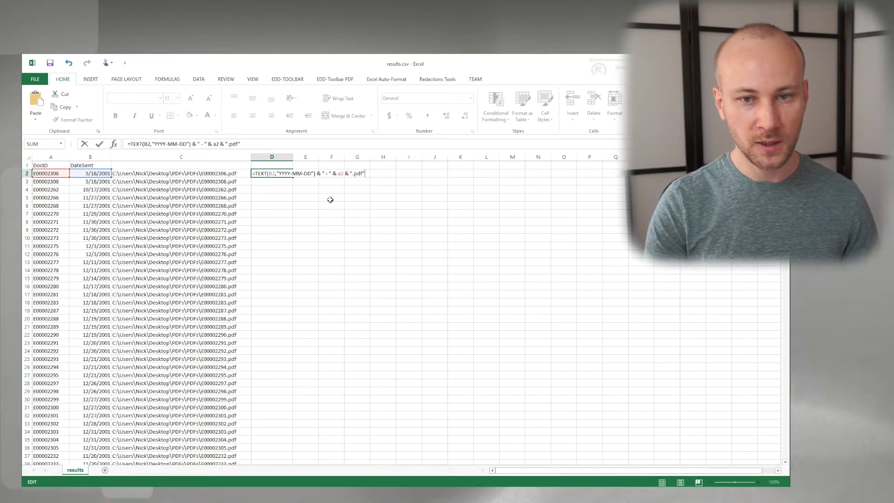
{"action": "key", "text": "Return"}
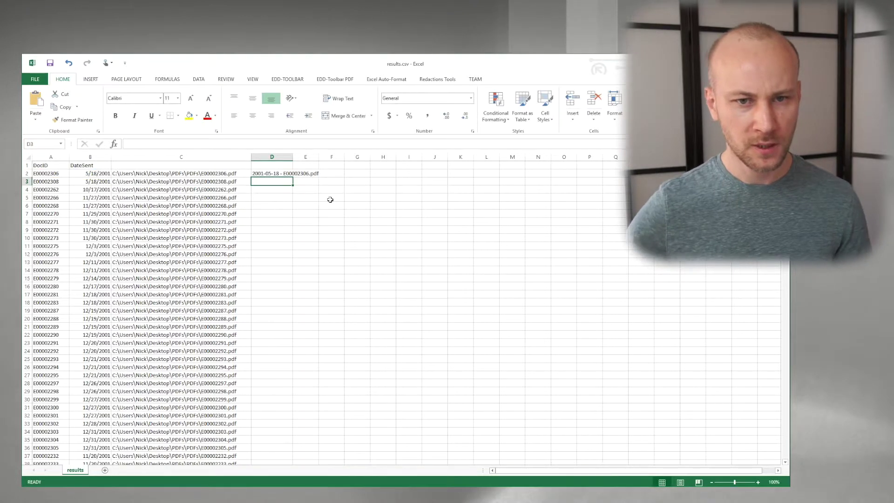
{"action": "left_click_drag", "start_coordinate": [292, 157], "coordinate": [337, 158]}
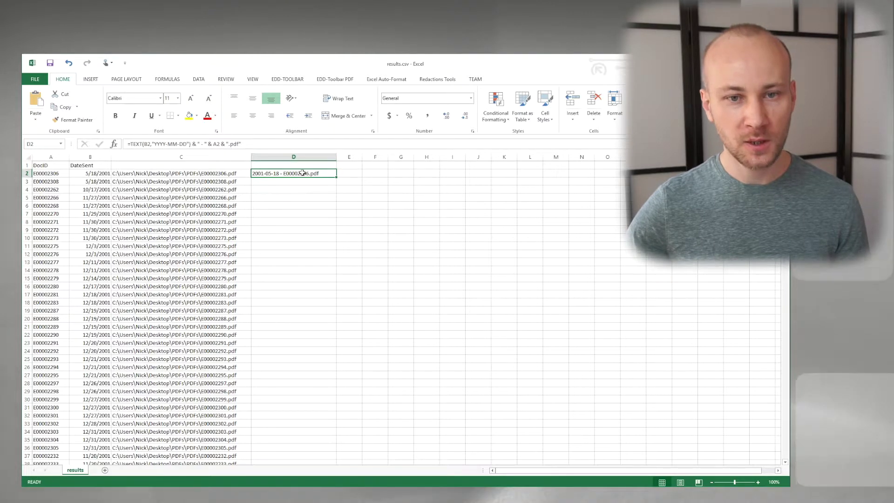
Fill D2's file-name formula down column D to row 1014 and verify the last row
{"action": "double_click", "coordinate": [336, 177]}
{"action": "left_click", "coordinate": [297, 248]}
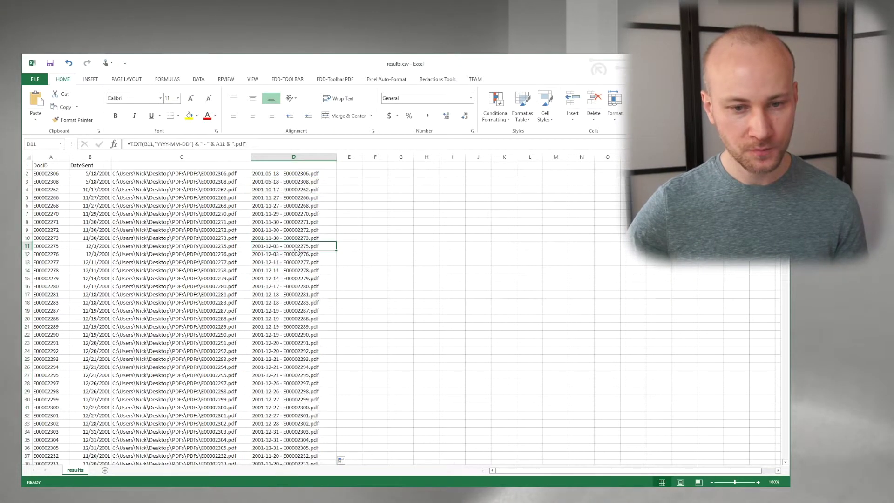
{"action": "key", "text": "ctrl+Down"}
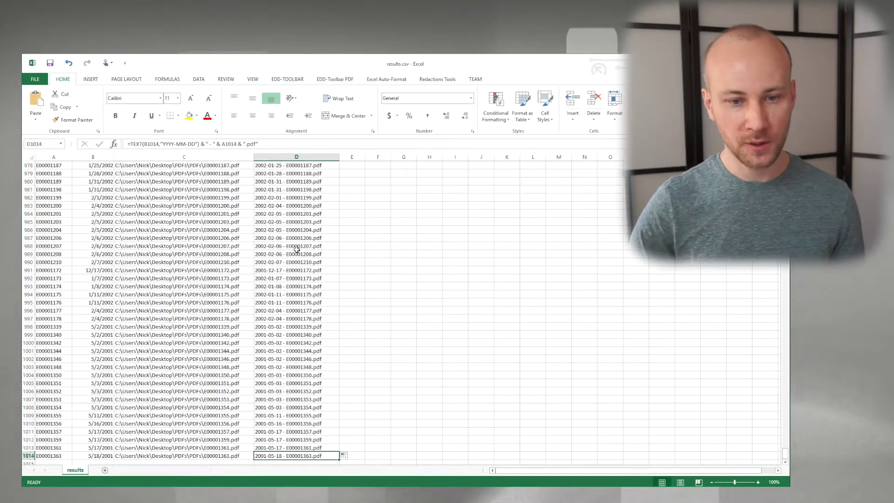
{"action": "key", "text": "ctrl+Up"}
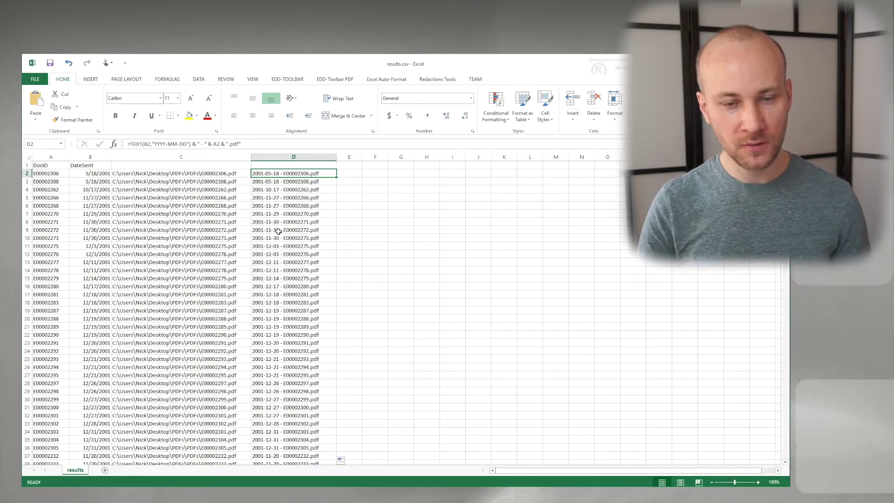
{"action": "key", "text": "Right"}
{"action": "key", "text": "Right"}
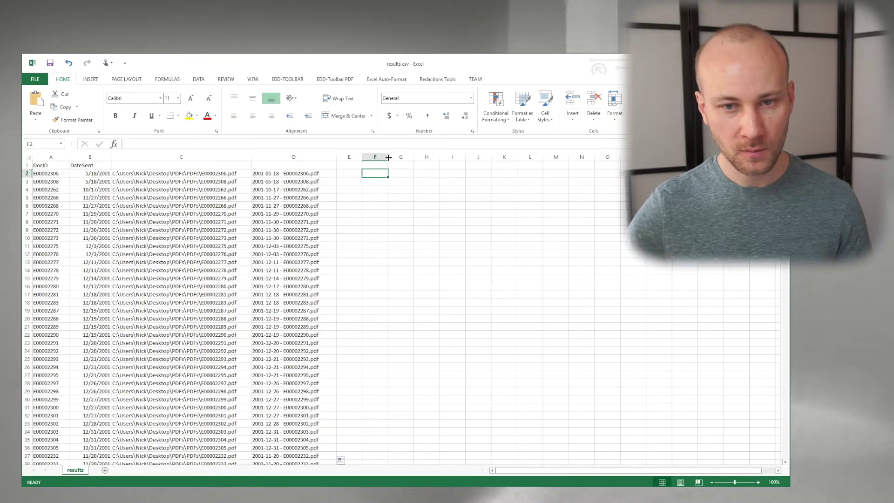
Build ="REN " & CHAR(34) & C2 & CHAR(34) & " " & D2 in a widened F2
{"action": "left_click_drag", "start_coordinate": [571, 157], "coordinate": [614, 157]}
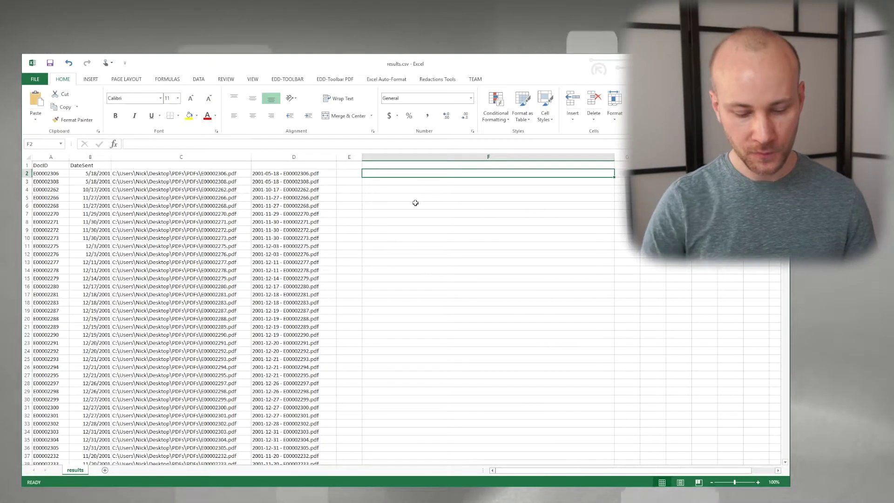
{"action": "type", "text": "=\"RE"}
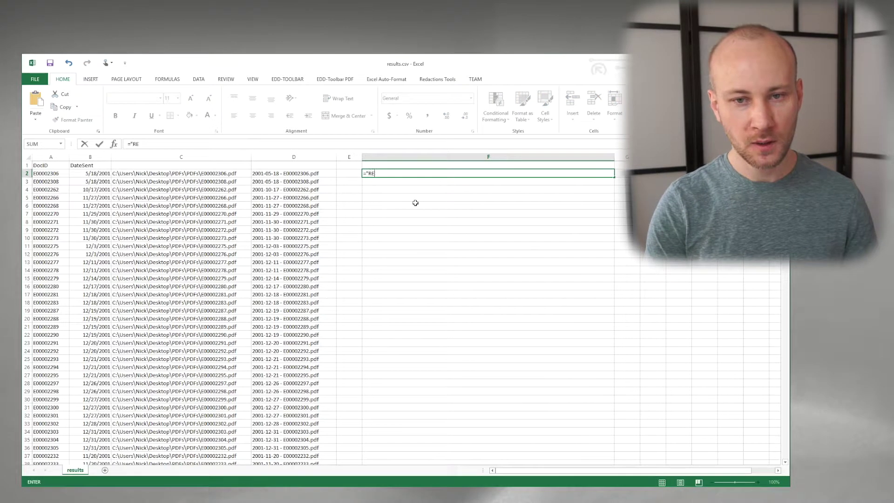
{"action": "type", "text": "N \""}
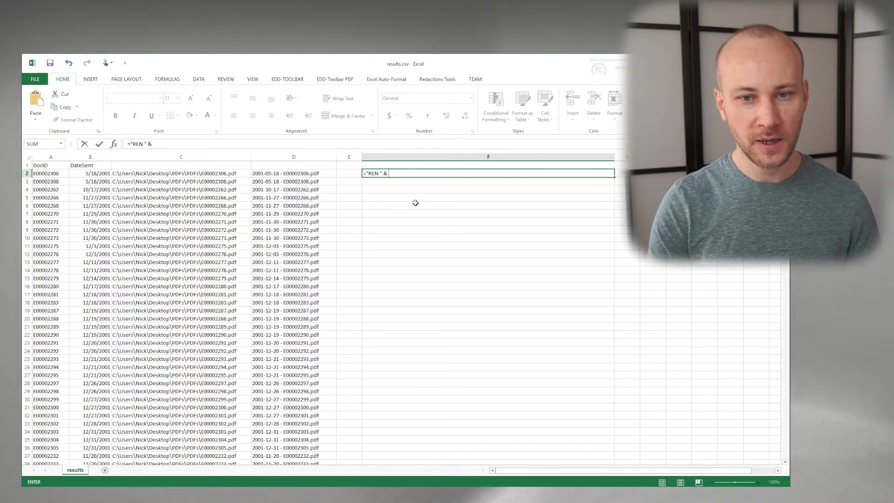
{"action": "type", "text": " & ch"}
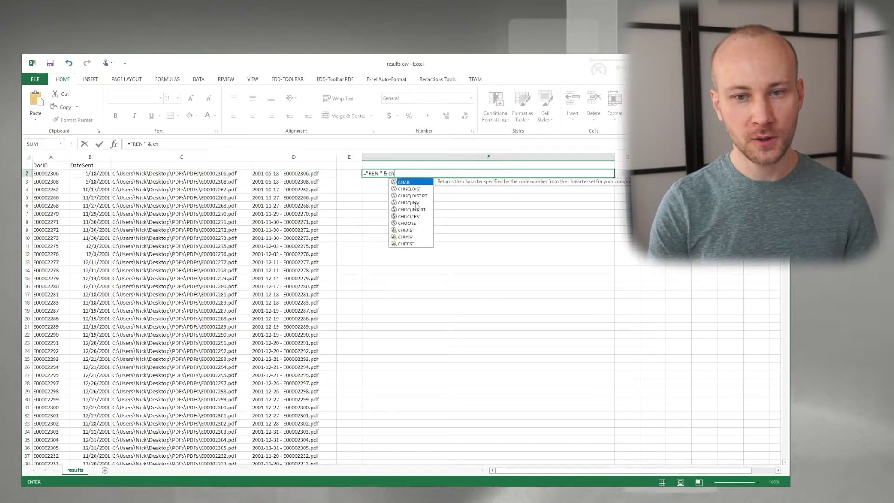
{"action": "key", "text": "Tab"}
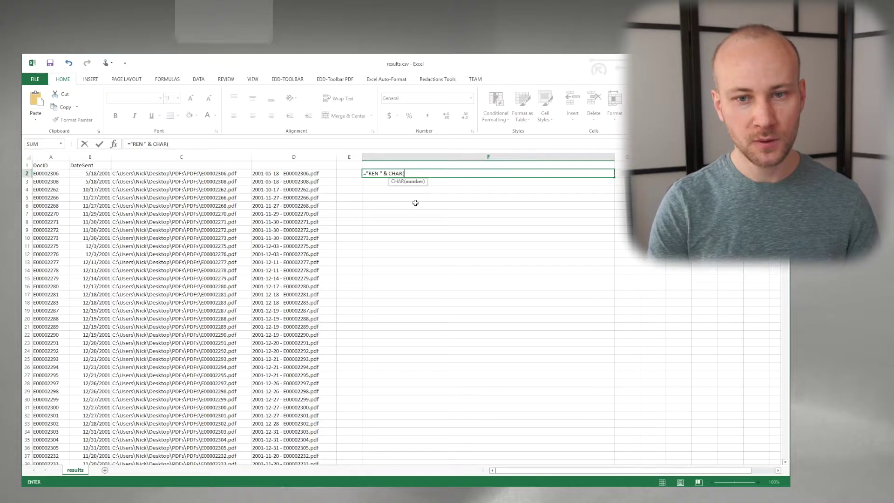
{"action": "type", "text": "34)"}
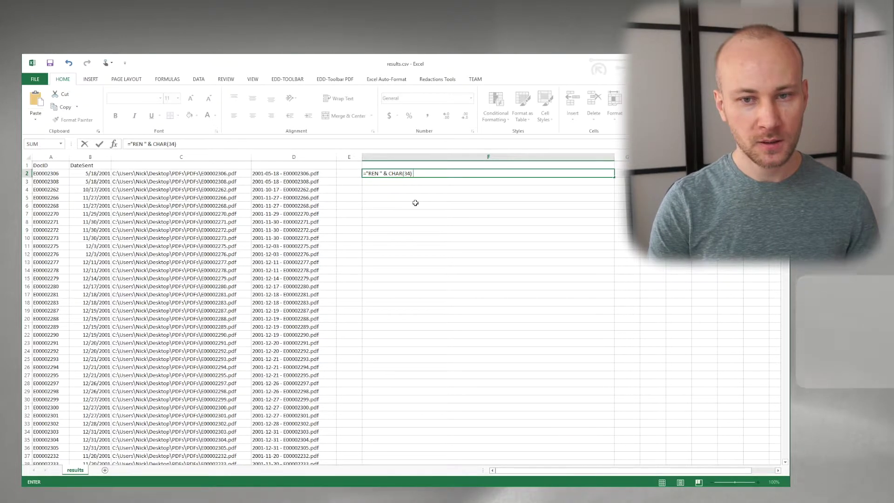
{"action": "type", "text": " & "}
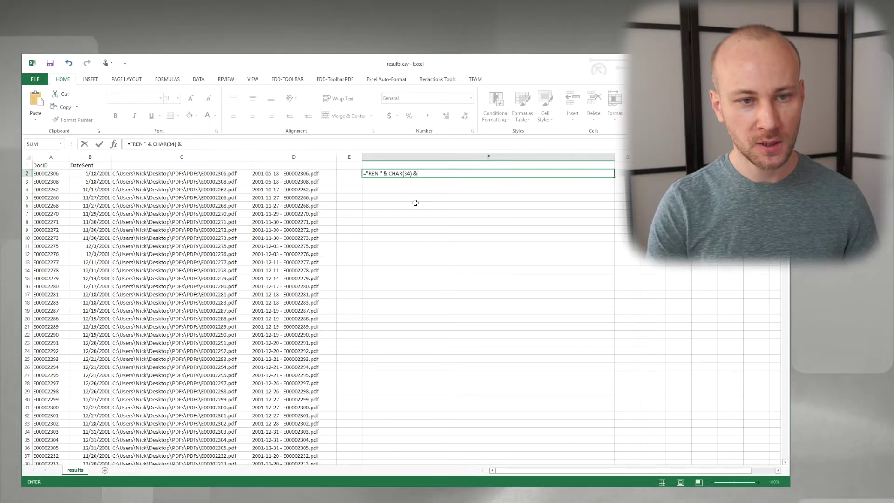
{"action": "type", "text": "c2"}
{"action": "key", "text": "Return"}
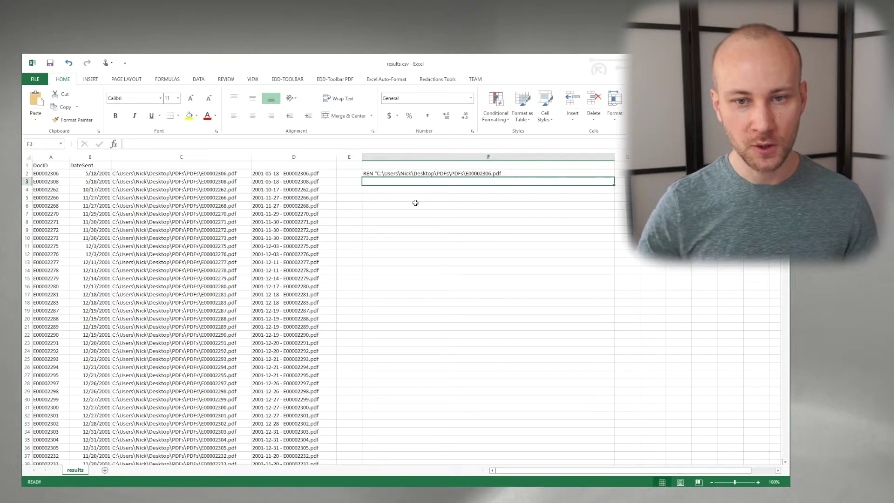
{"action": "left_click", "coordinate": [422, 174]}
{"action": "key", "text": "F2"}
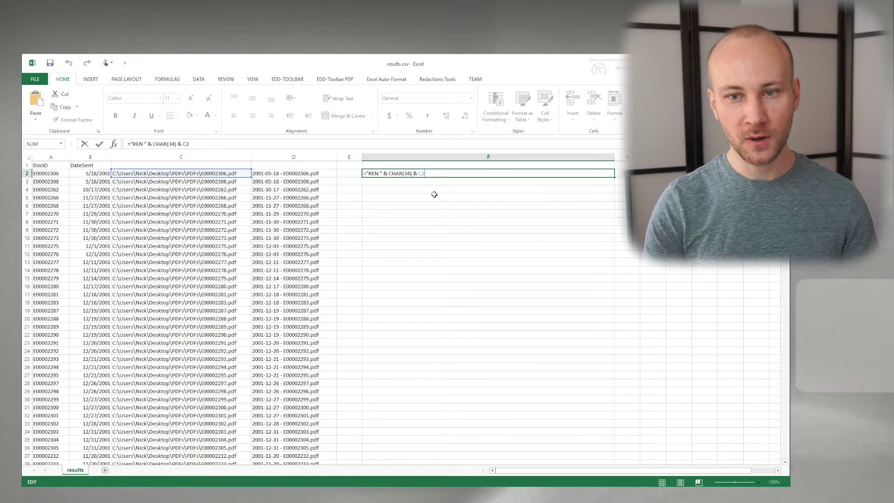
{"action": "type", "text": "& CHAR("}
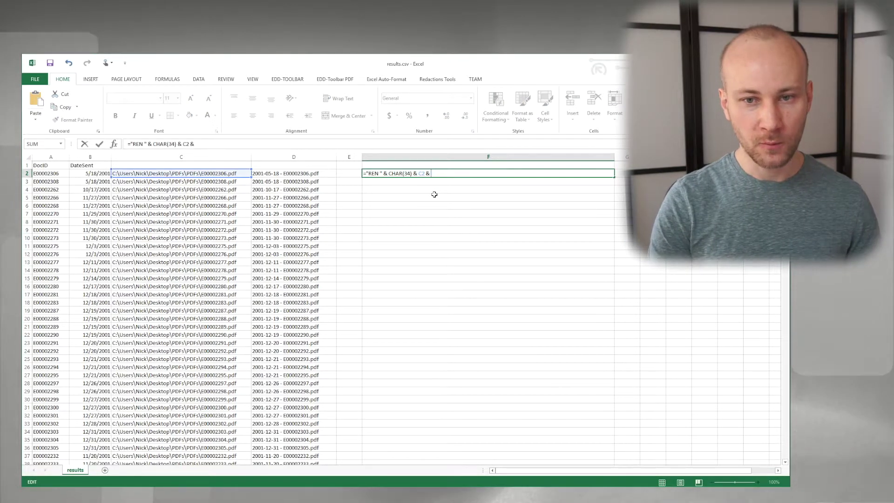
{"action": "type", "text": "34) "}
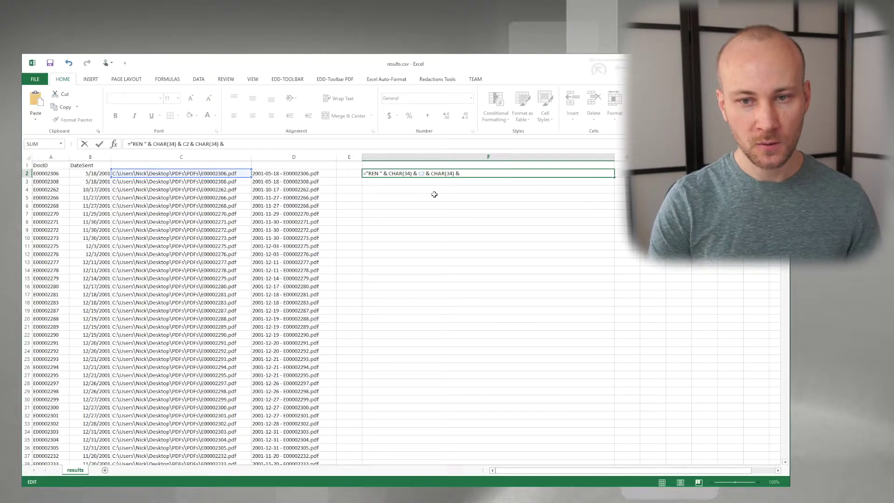
{"action": "type", "text": "& \""}
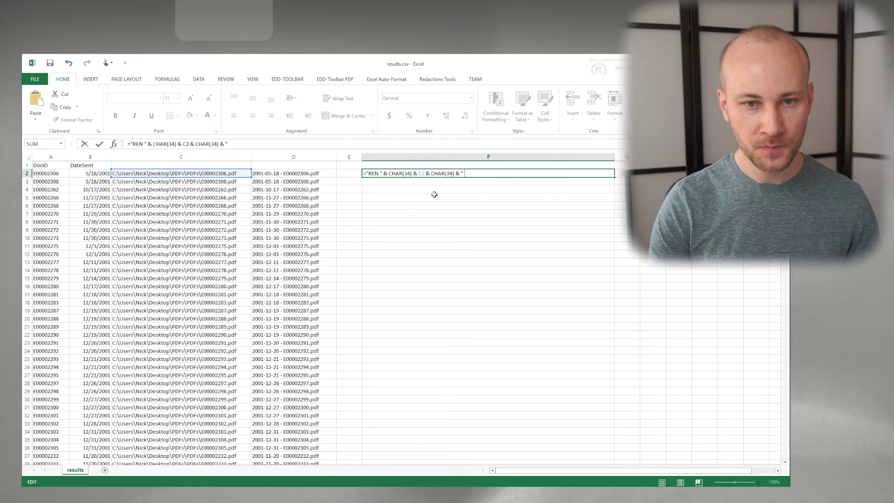
{"action": "type", "text": " \" & "}
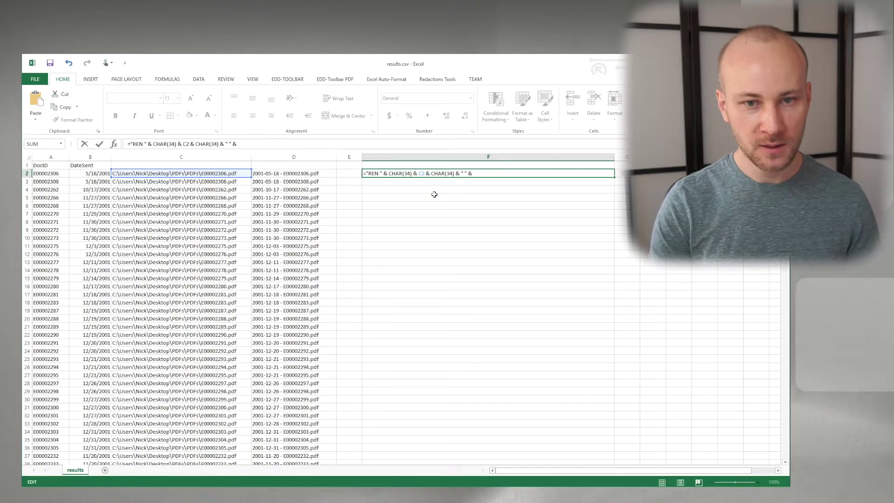
{"action": "type", "text": "d2"}
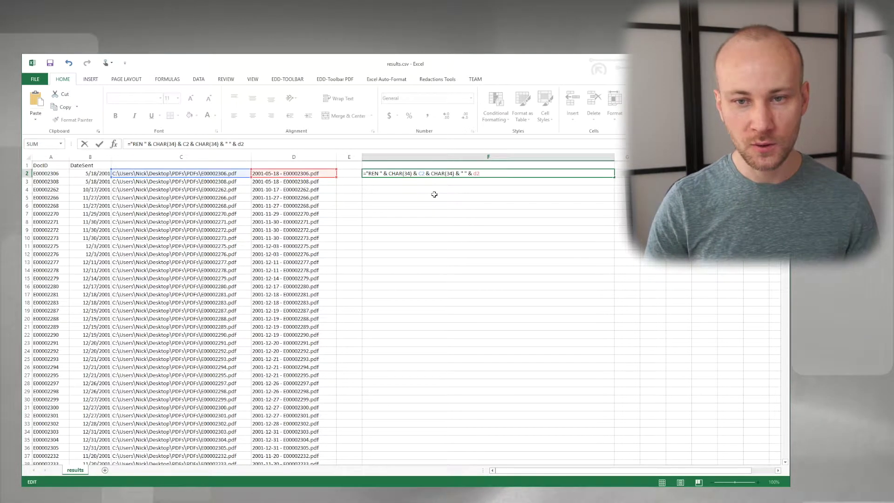
{"action": "key", "text": "ctrl+Return"}
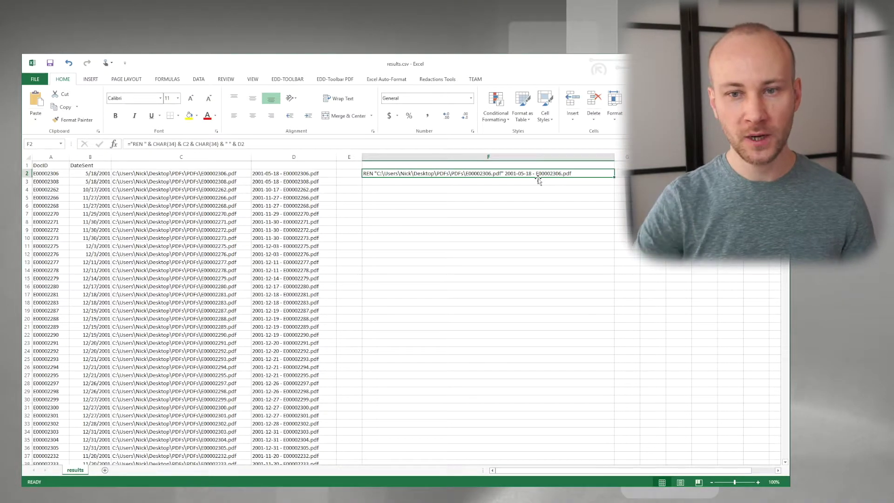
Wrap D2 in CHAR(34) quotes within F2's REN formula
{"action": "key", "text": "F2"}
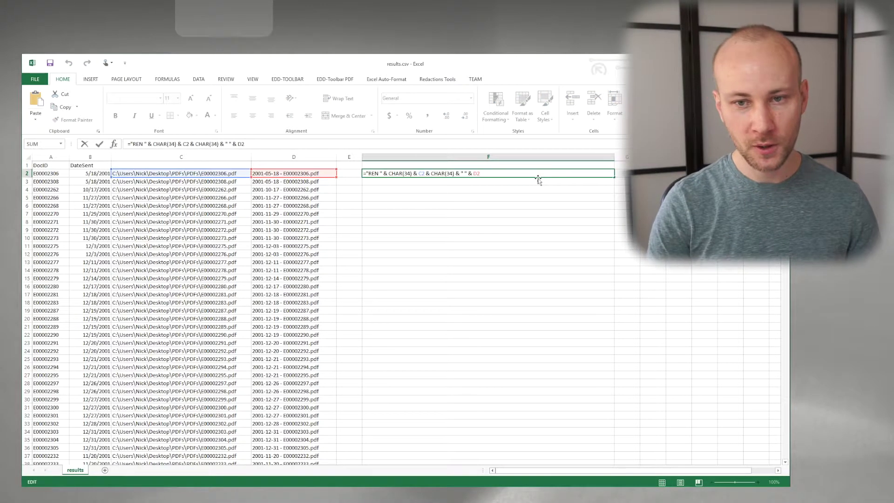
{"action": "type", "text": "CHAR(34)"}
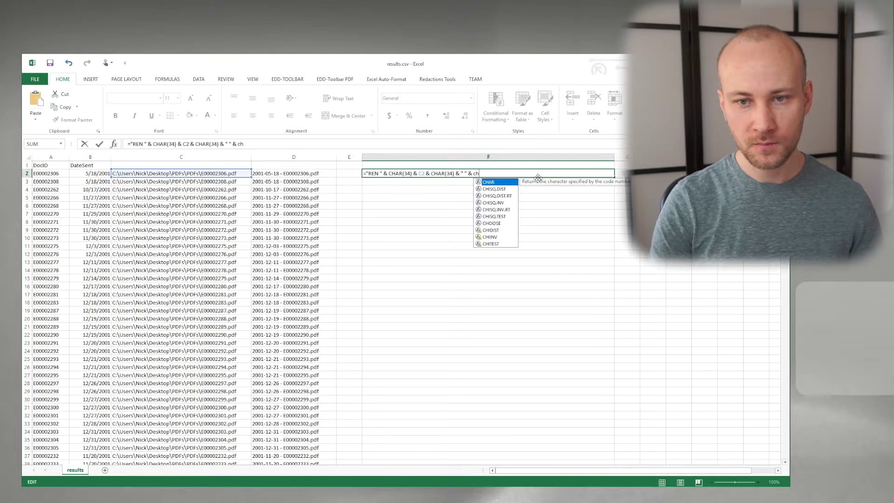
{"action": "type", "text": " & "}
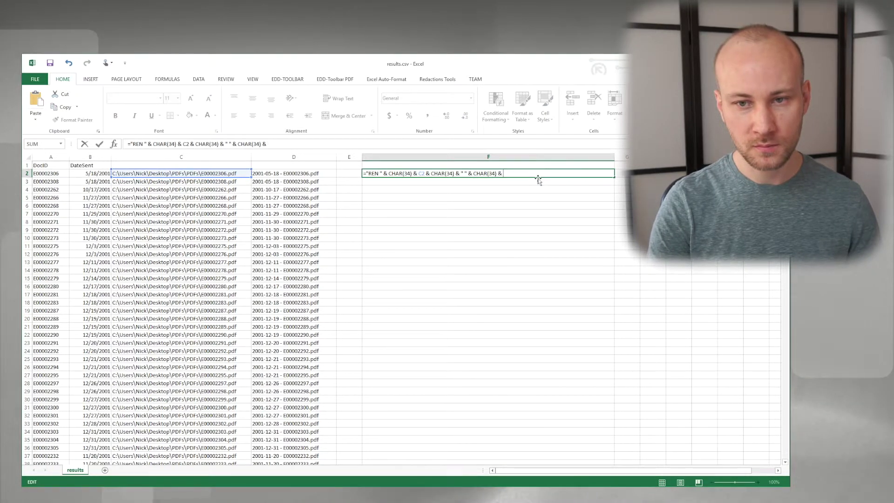
{"action": "type", "text": "d2 & "}
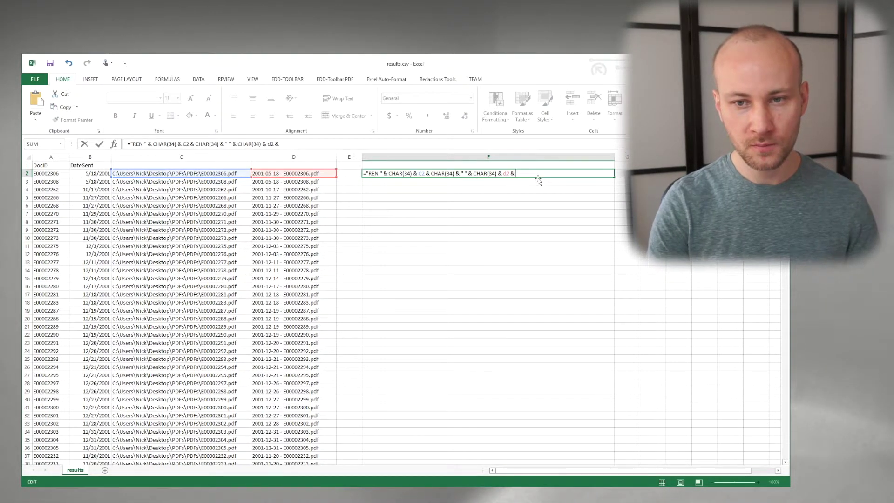
{"action": "type", "text": "CHAR(34)"}
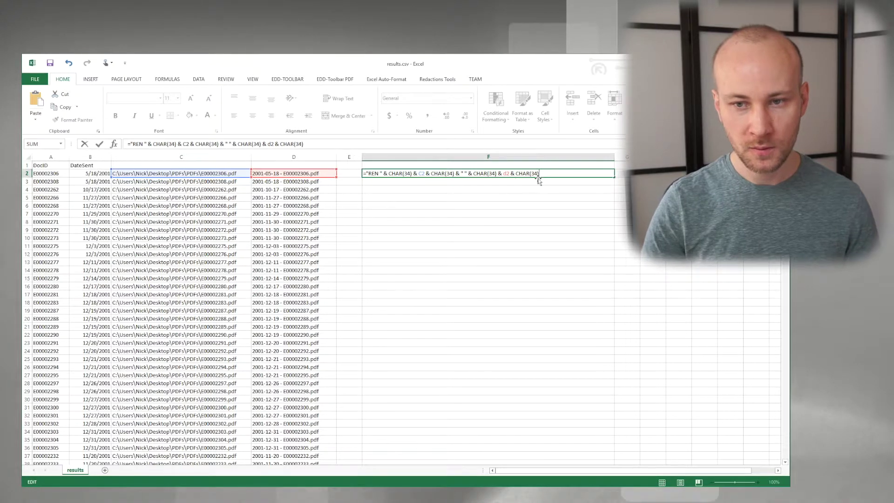
{"action": "key", "text": "Return"}
{"action": "left_click", "coordinate": [539, 172]}
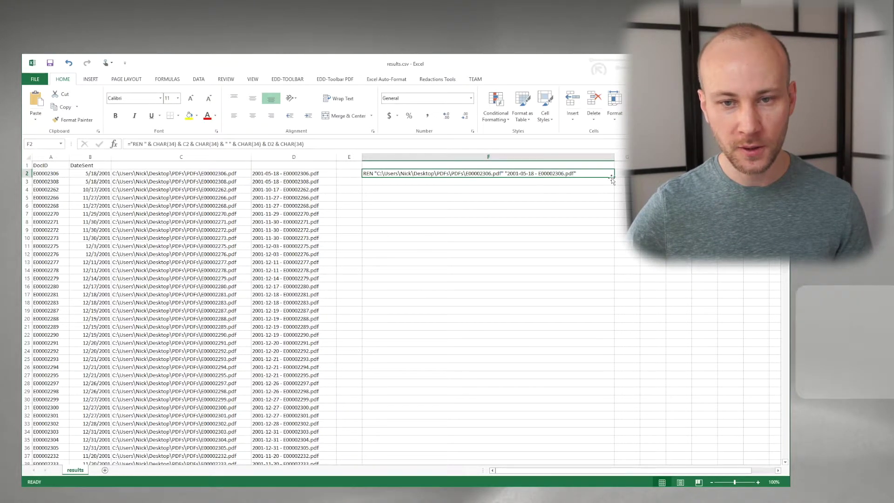
{"action": "left_click", "coordinate": [349, 157]}
Delete empty column E, fill the REN formula to row 1014, and copy all 1013 commands
{"action": "key", "text": "ctrl+minus"}
{"action": "left_click_drag", "start_coordinate": [366, 173], "coordinate": [366, 190]}
{"action": "left_click", "coordinate": [365, 173]}
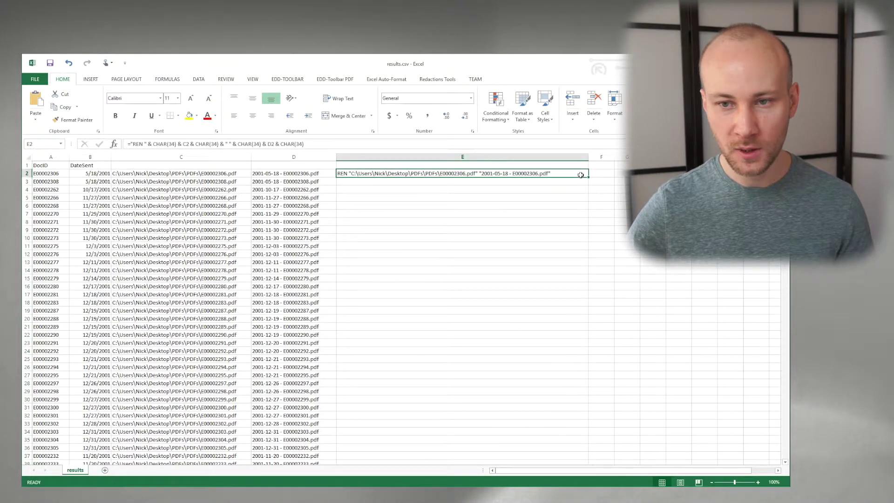
{"action": "double_click", "coordinate": [587, 177]}
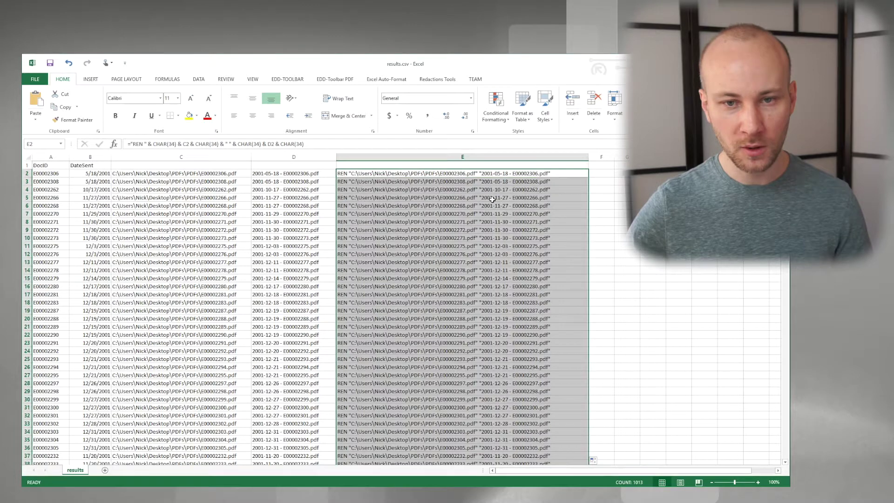
{"action": "key", "text": "ctrl+Down"}
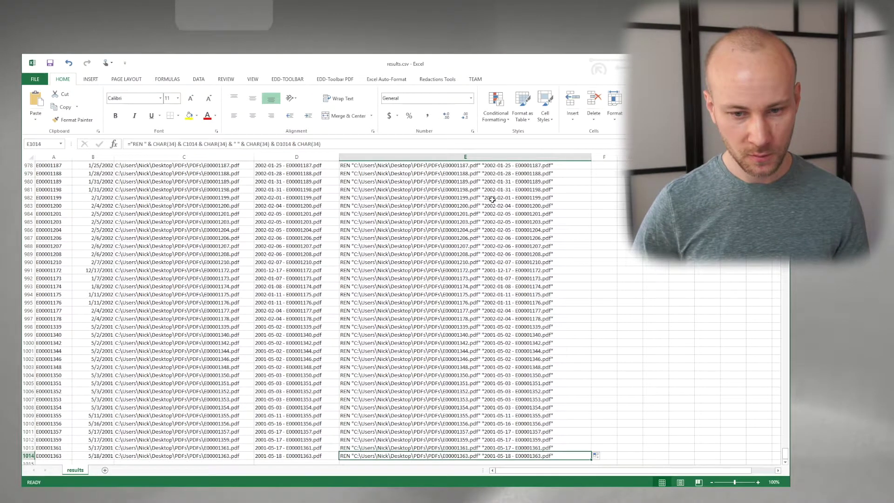
{"action": "key", "text": "ctrl+shift+Up"}
{"action": "key", "text": "ctrl+c"}
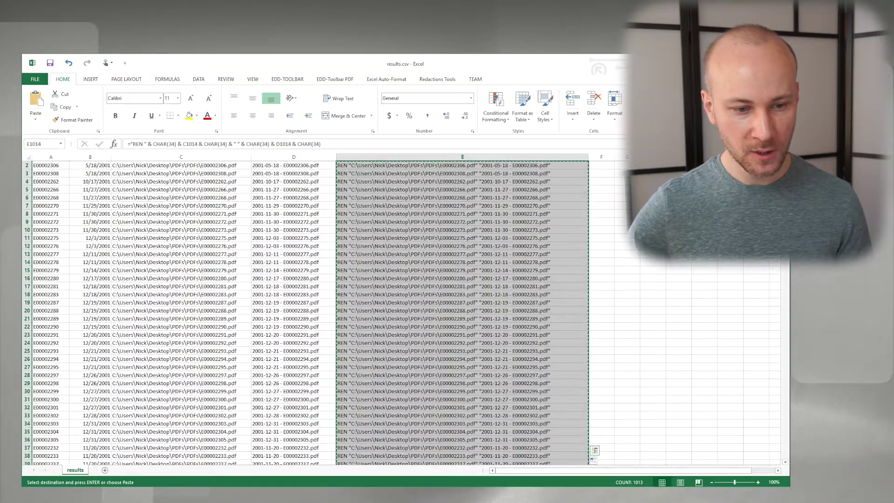
{"action": "key", "text": "alt+Tab"}
Paste the 1013 REN commands into a new UltraEdit file
{"action": "left_click", "coordinate": [57, 80]}
{"action": "key", "text": "ctrl+v"}
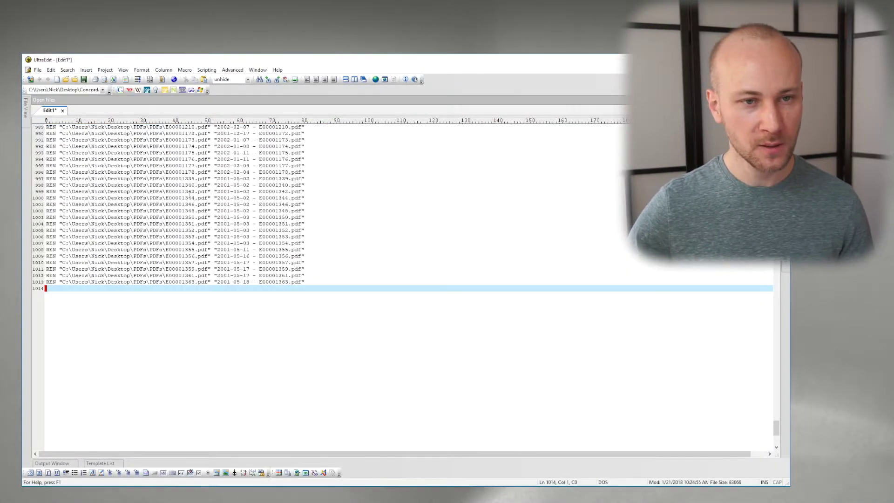
{"action": "left_click", "coordinate": [176, 192]}
{"action": "key", "text": "ctrl+Home"}
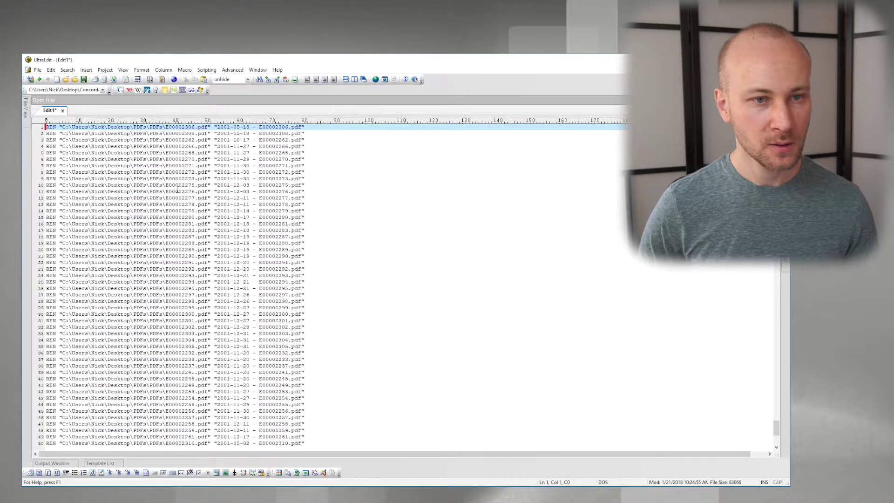
Save the file as renamefiles.bat in the PDFs folder
{"action": "key", "text": "ctrl+s"}
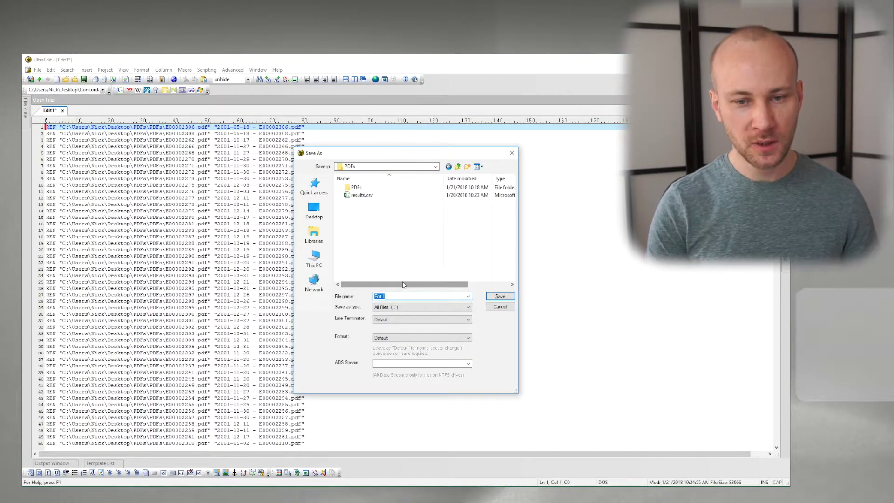
{"action": "type", "text": "renamefiles.bat"}
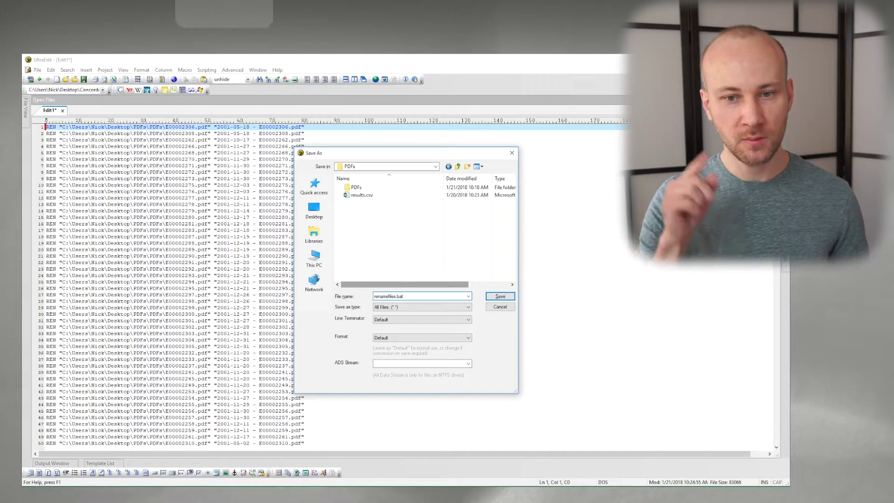
{"action": "key", "text": "Return"}
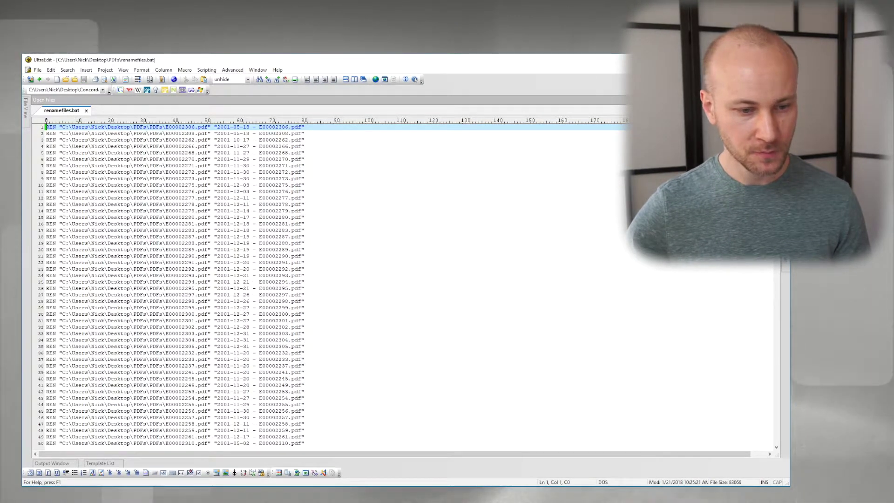
Run renamefiles.bat and confirm the PDFs are now named like '2000-06-06 - E00001370.pdf'
{"action": "key", "text": "alt+Tab"}
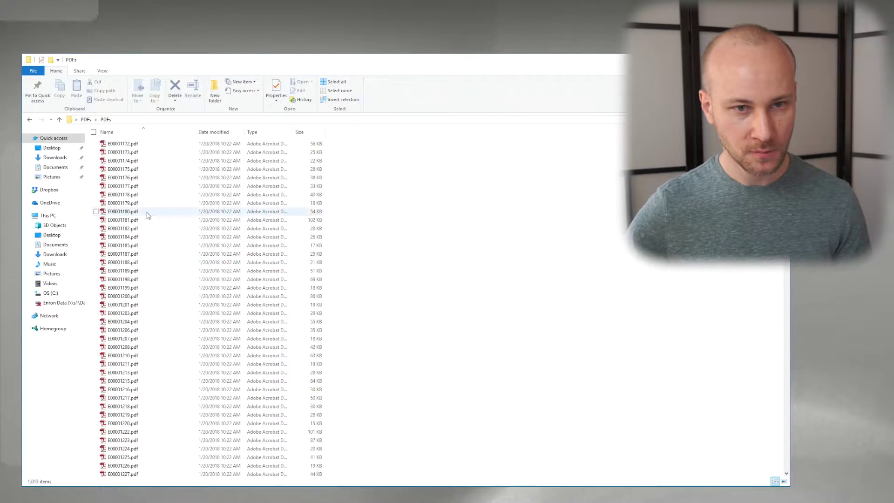
{"action": "left_click", "coordinate": [86, 120]}
{"action": "left_click", "coordinate": [127, 154]}
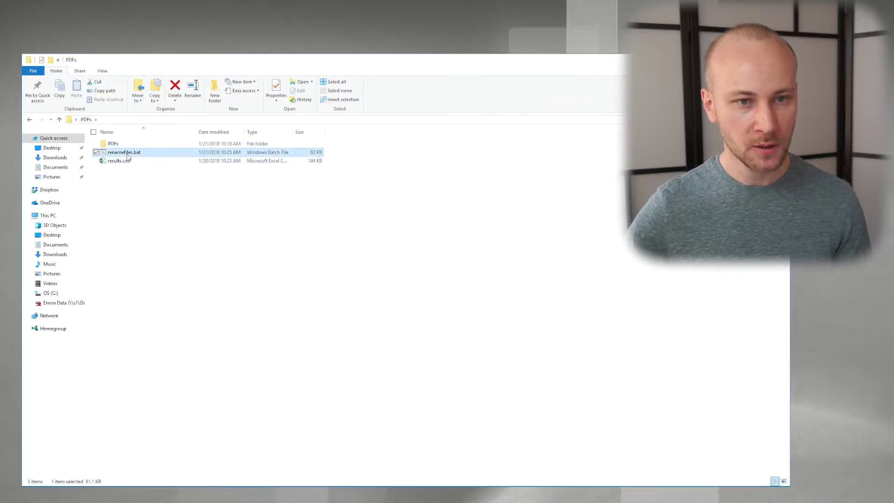
{"action": "double_click", "coordinate": [128, 156]}
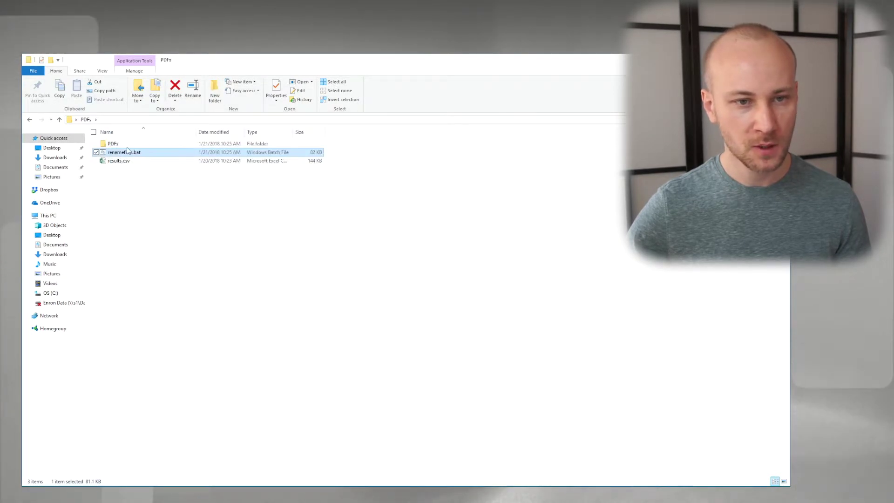
{"action": "double_click", "coordinate": [112, 143]}
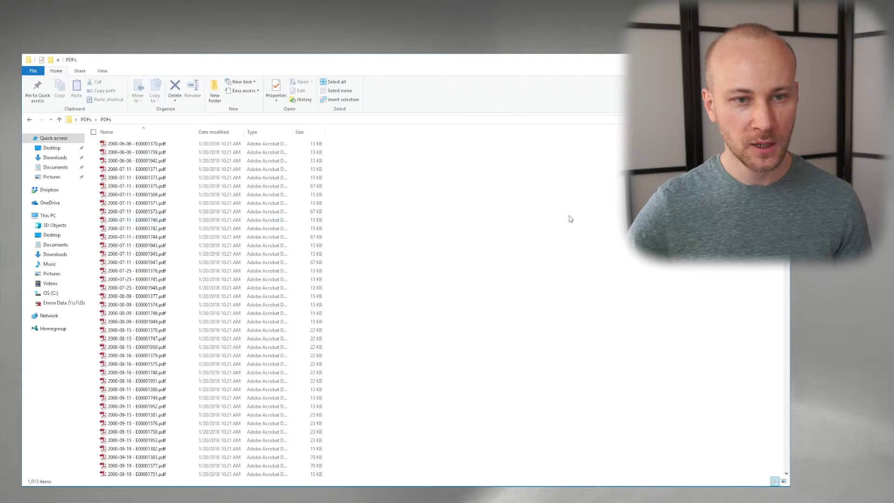
{"action": "left_click_drag", "start_coordinate": [786, 137], "coordinate": [786, 242]}
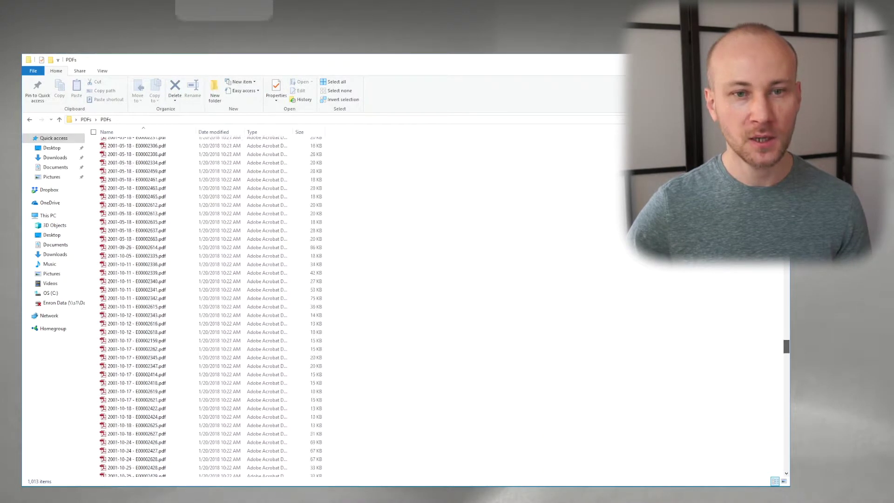